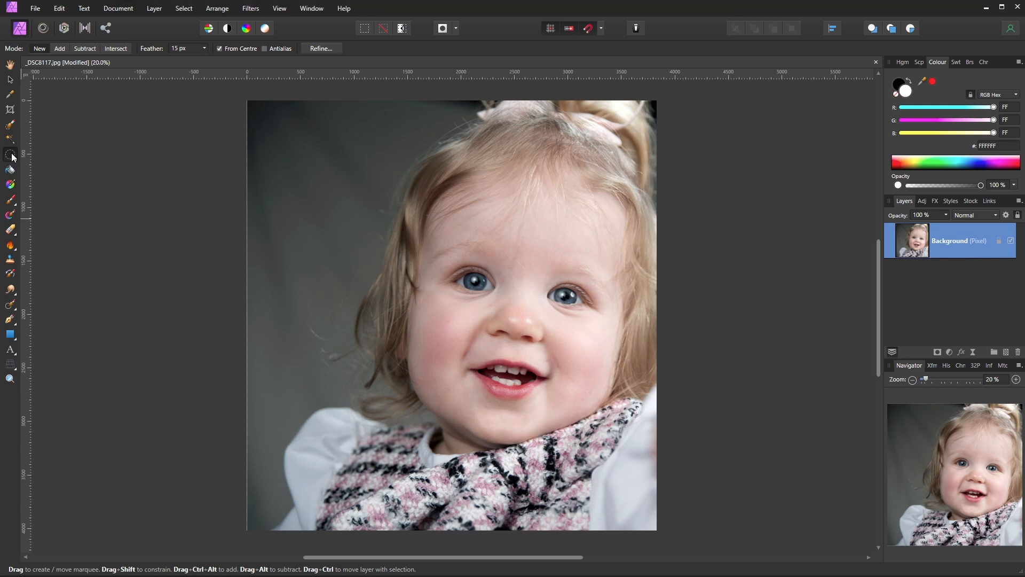
Select the iris of the eye on the image's left with the Elliptical Marquee Tool, drawn from the centre with a 15 px feather
click(11, 156)
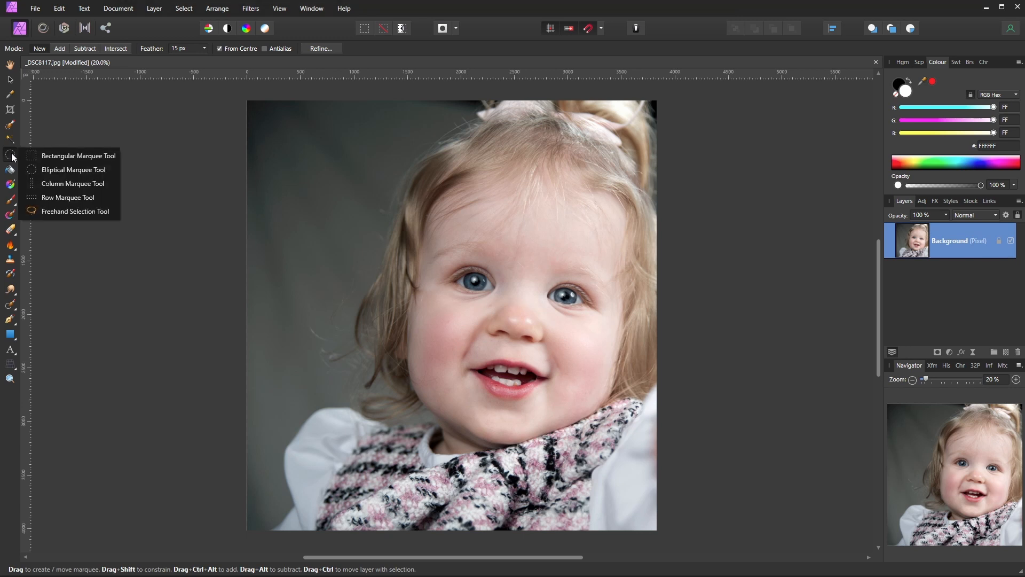
click(57, 170)
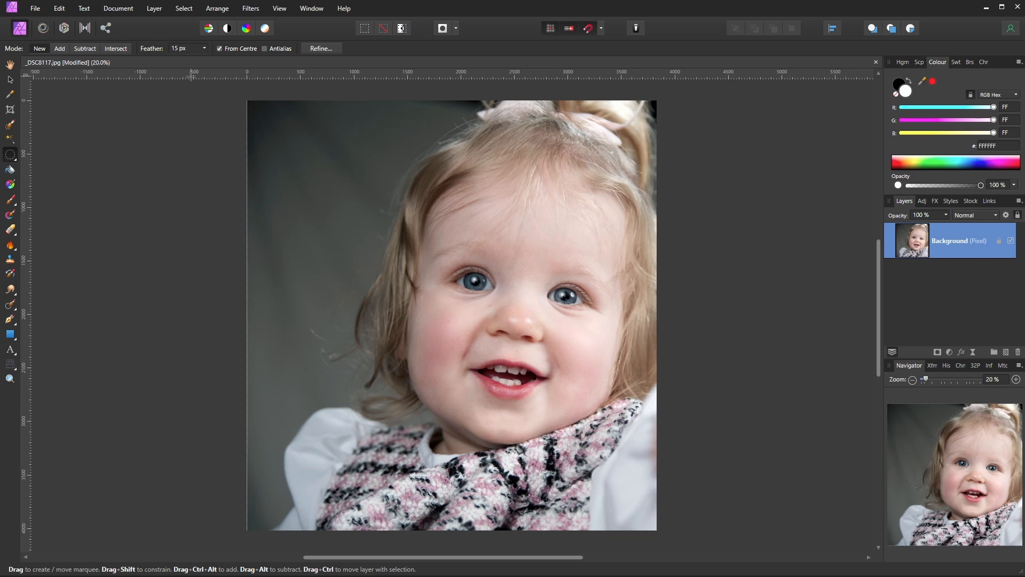
click(204, 48)
double_click(177, 49)
click(169, 117)
scroll(507, 289, up, 5)
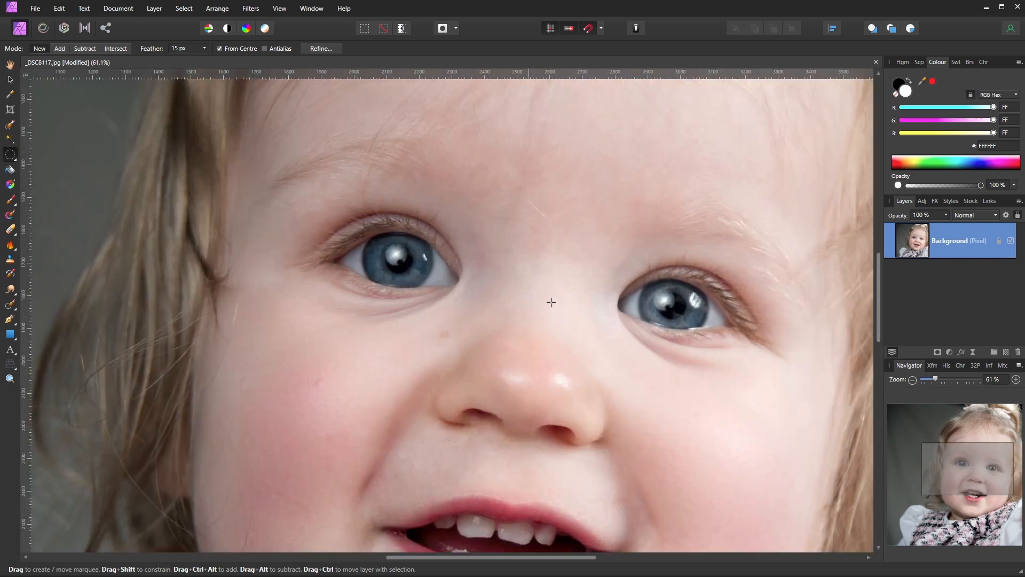
drag(606, 308, 518, 316)
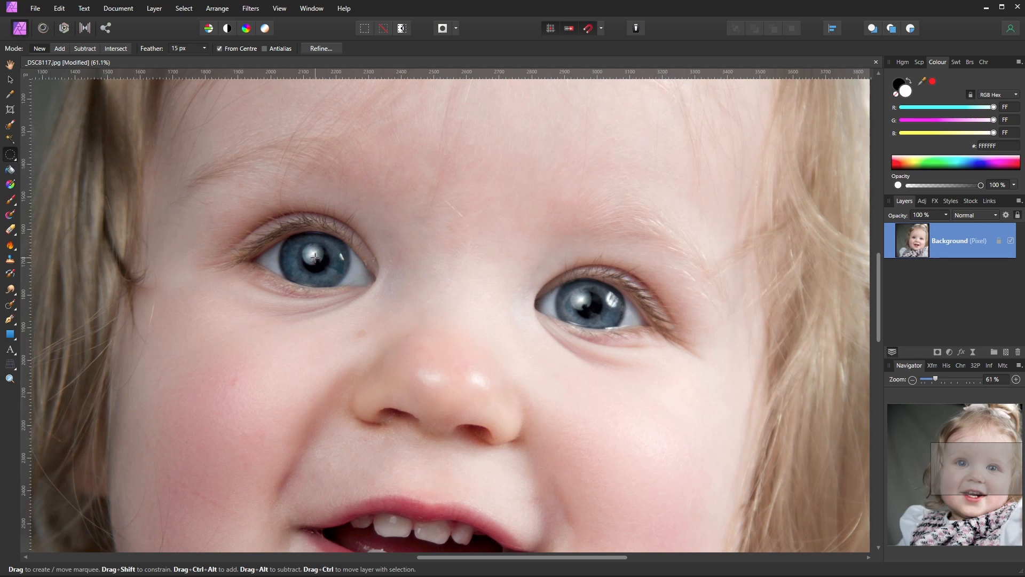
drag(316, 258, 346, 288)
drag(285, 283, 283, 281)
click(59, 47)
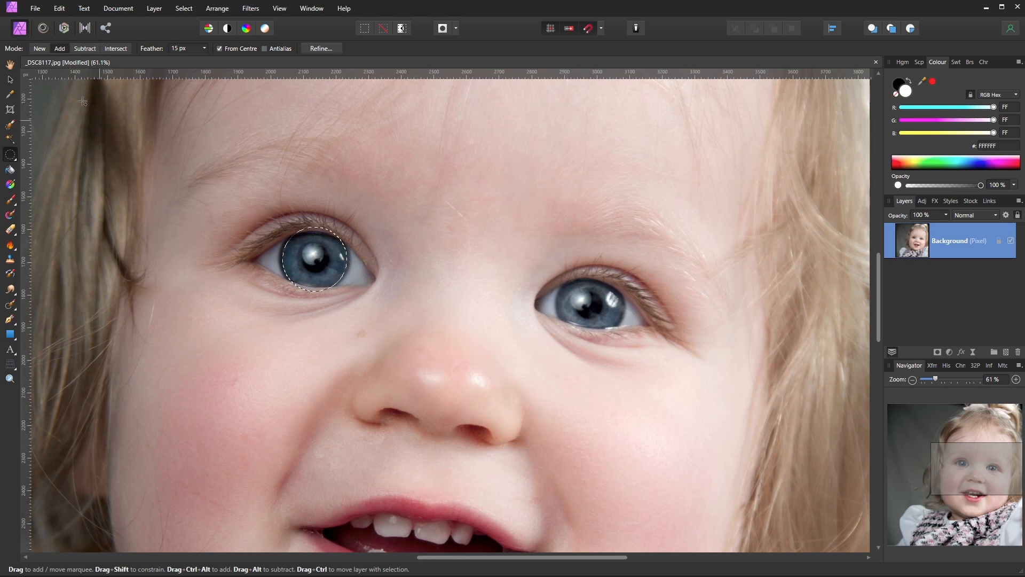
click(38, 48)
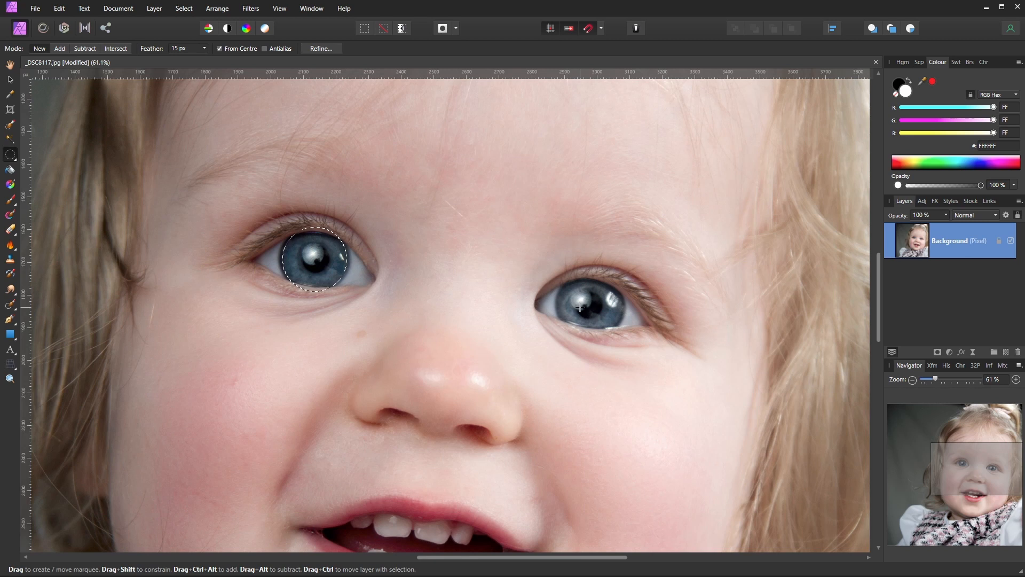
drag(587, 303, 621, 333)
key(ctrl+z)
Add the iris of the other eye to the selection and subtract both pupils from it
click(59, 48)
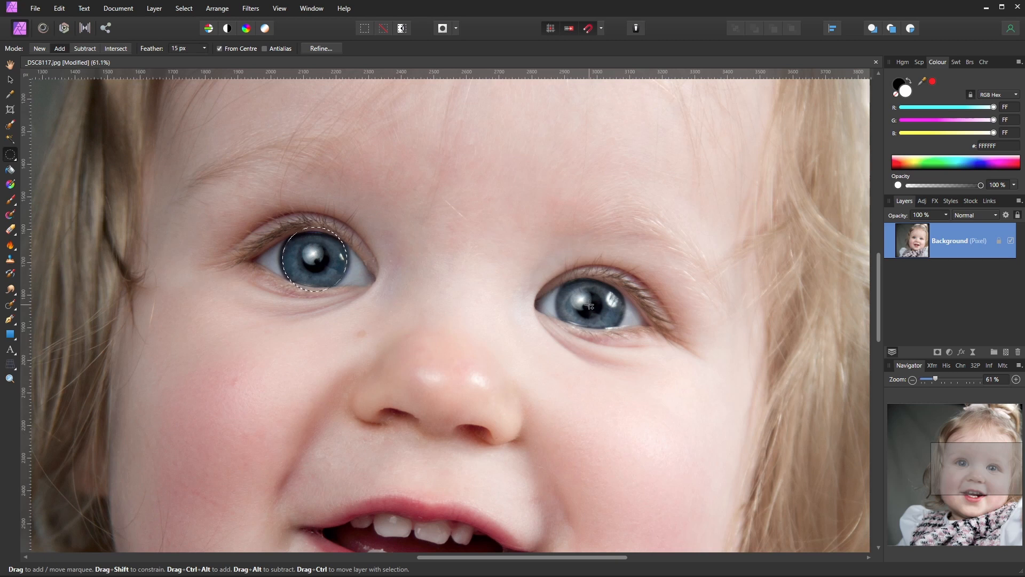
drag(591, 305, 623, 334)
click(84, 50)
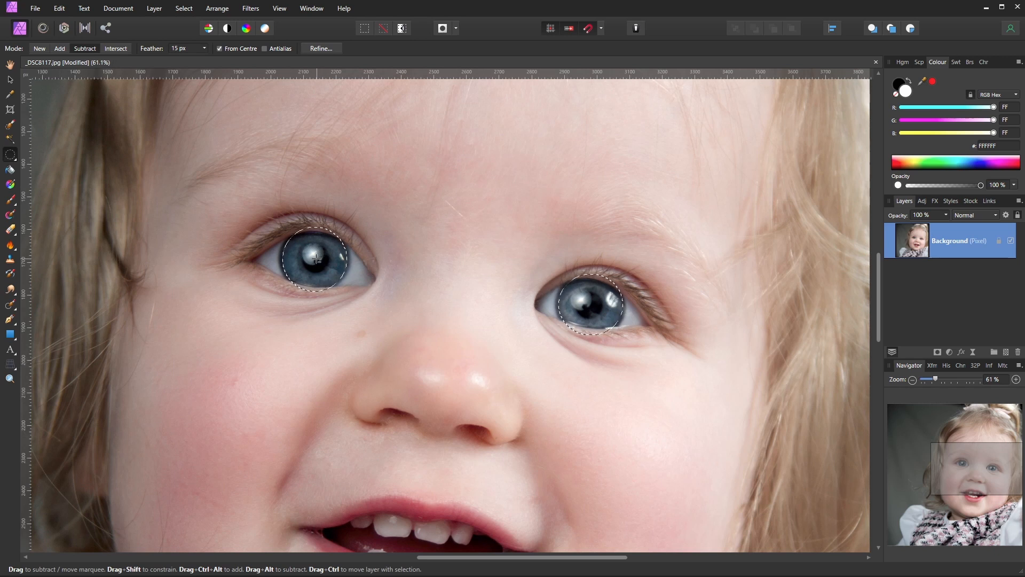
drag(315, 258, 332, 275)
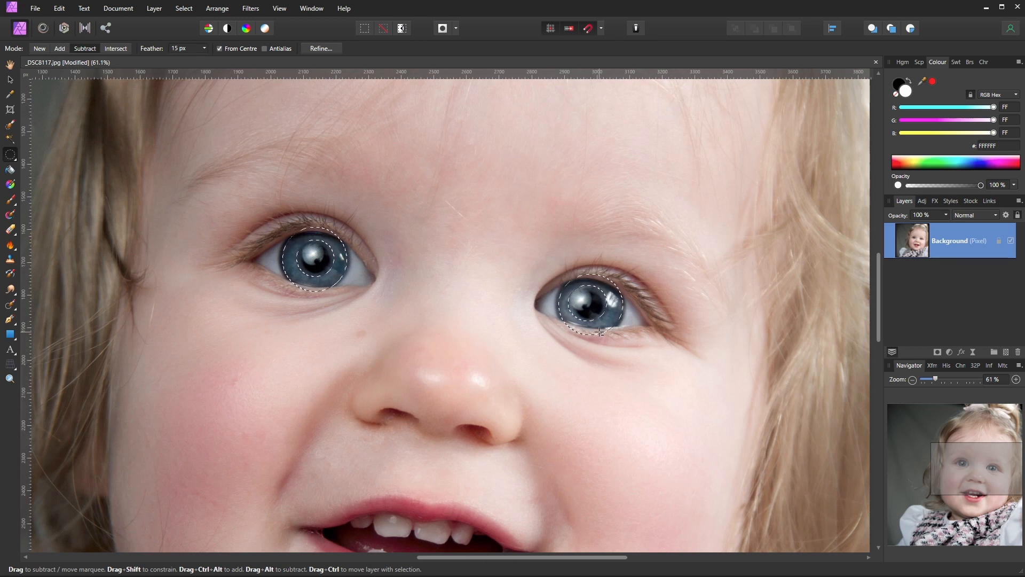
Trim the selection spilling onto the eyelids by painting around both irises in black with a soft 71 px brush in Quick Mask mode
click(443, 29)
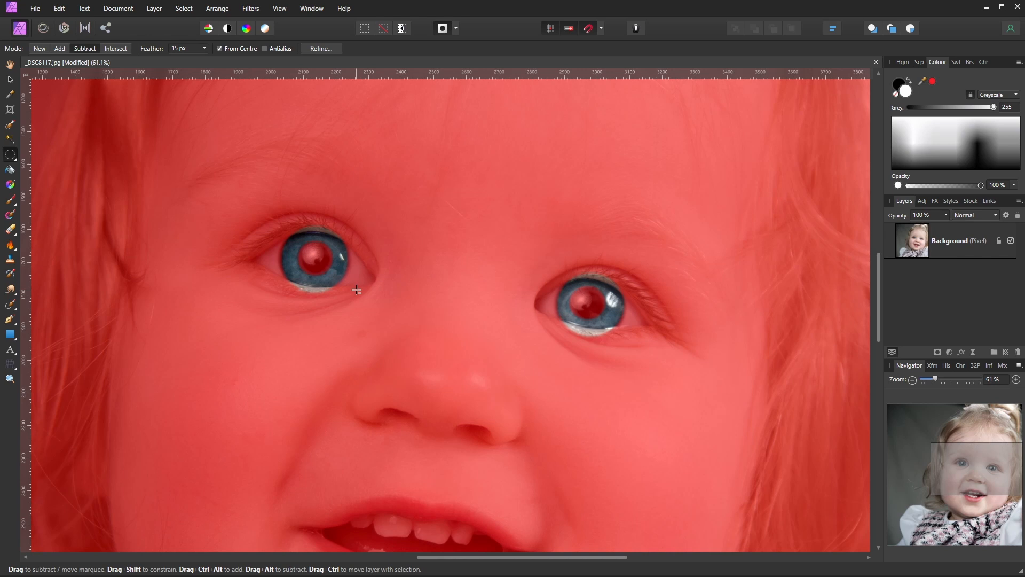
click(11, 200)
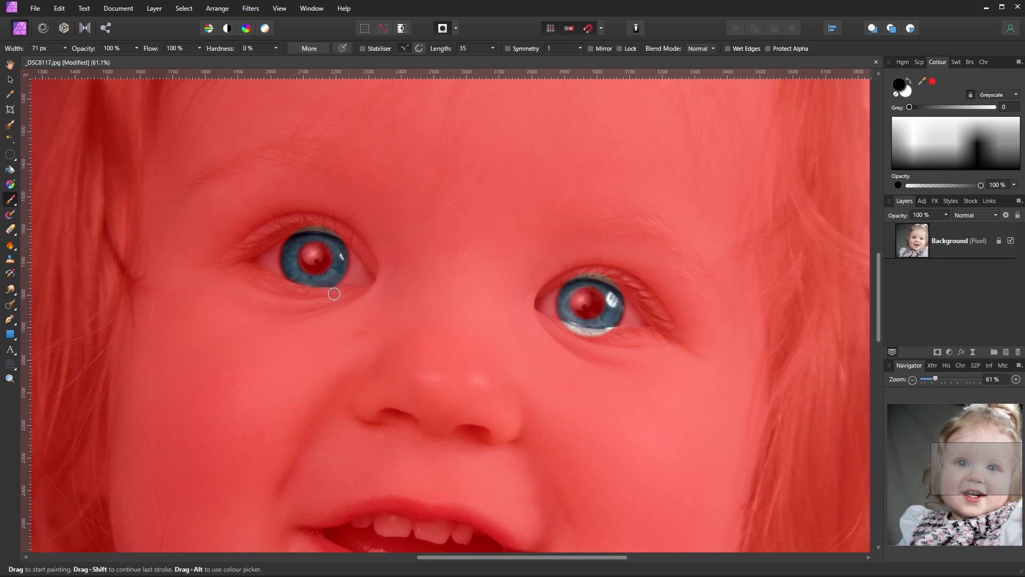
mouse_move(561, 325)
mouse_down()
mouse_move(618, 335)
mouse_move(555, 325)
mouse_up()
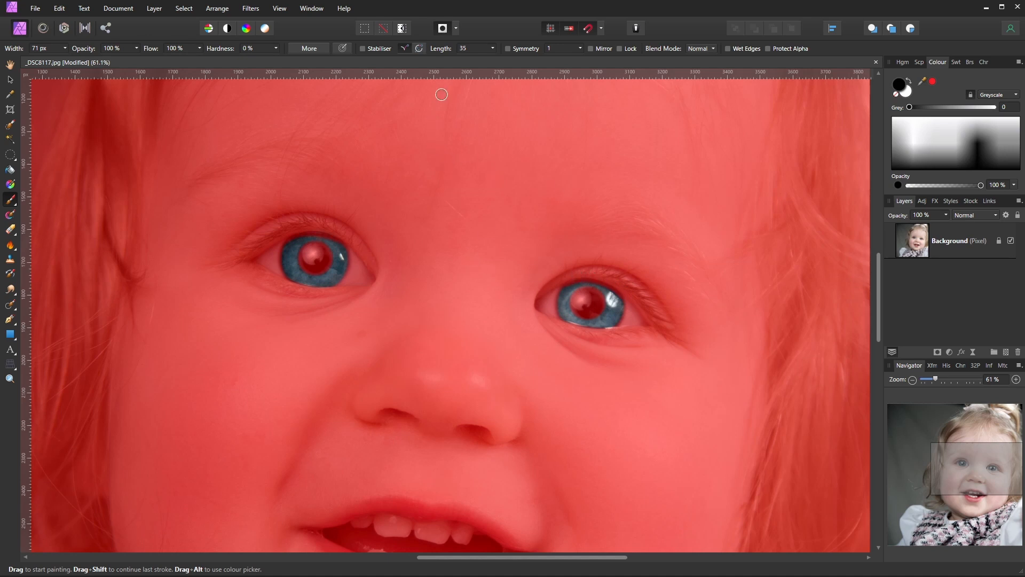
click(442, 27)
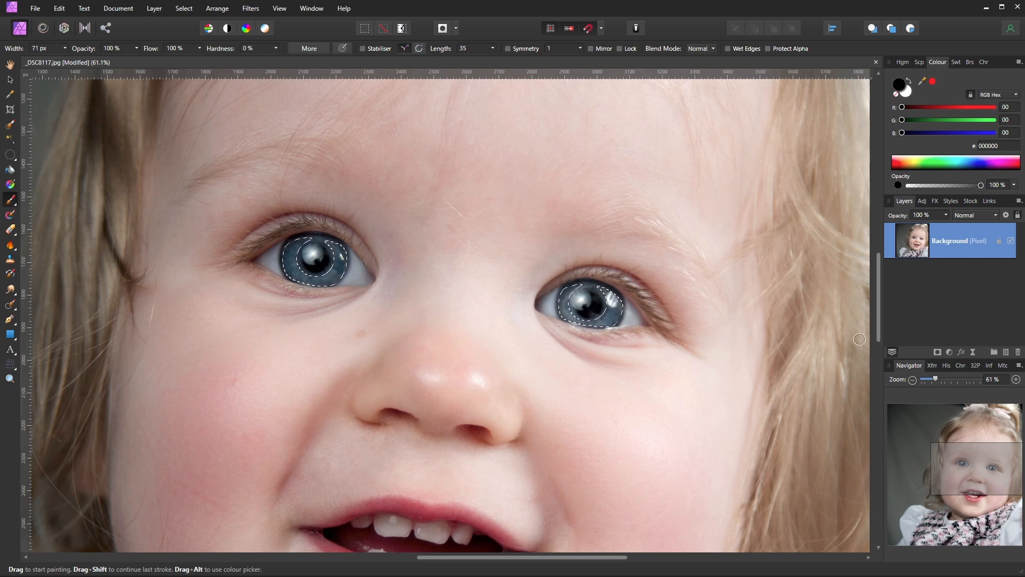
Add a Selective Colour adjustment to the selected irises with the Add blend mode and 41% opacity
click(949, 351)
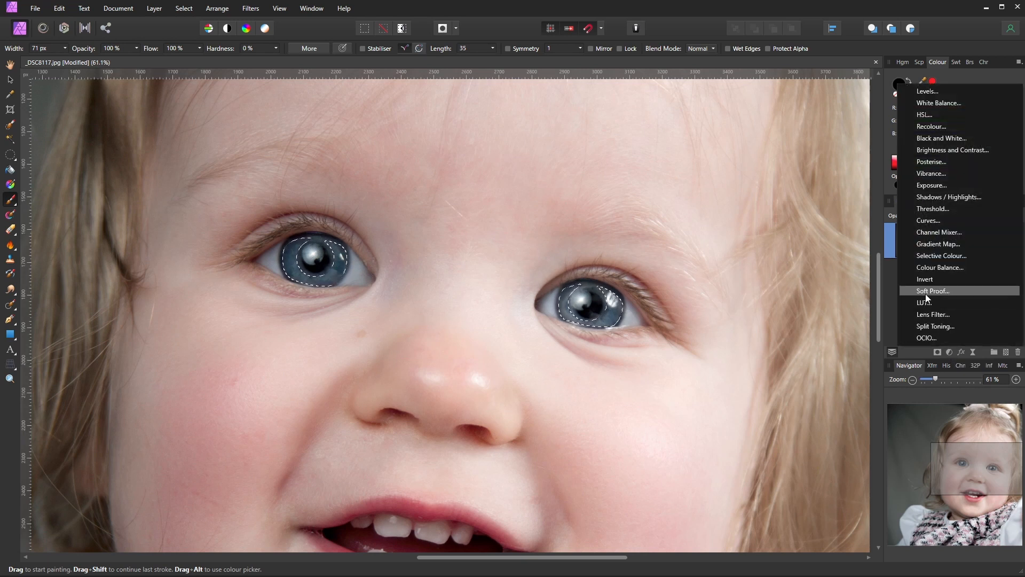
click(932, 256)
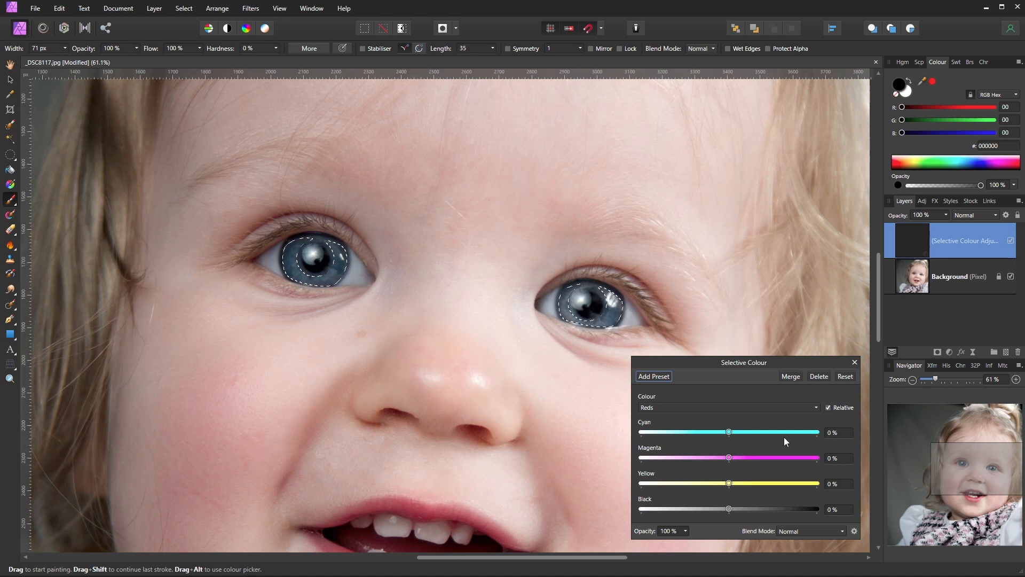
click(843, 531)
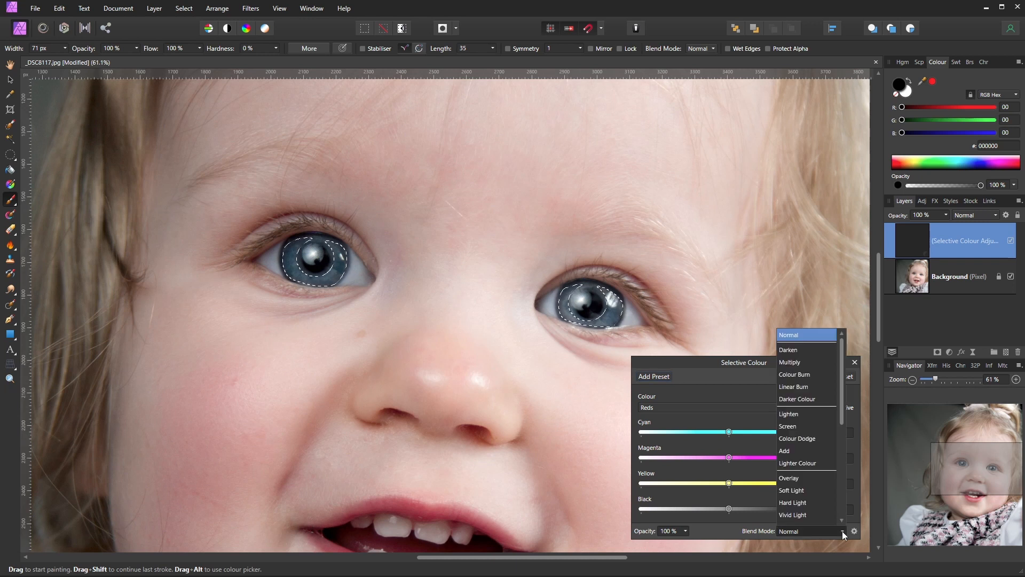
click(790, 450)
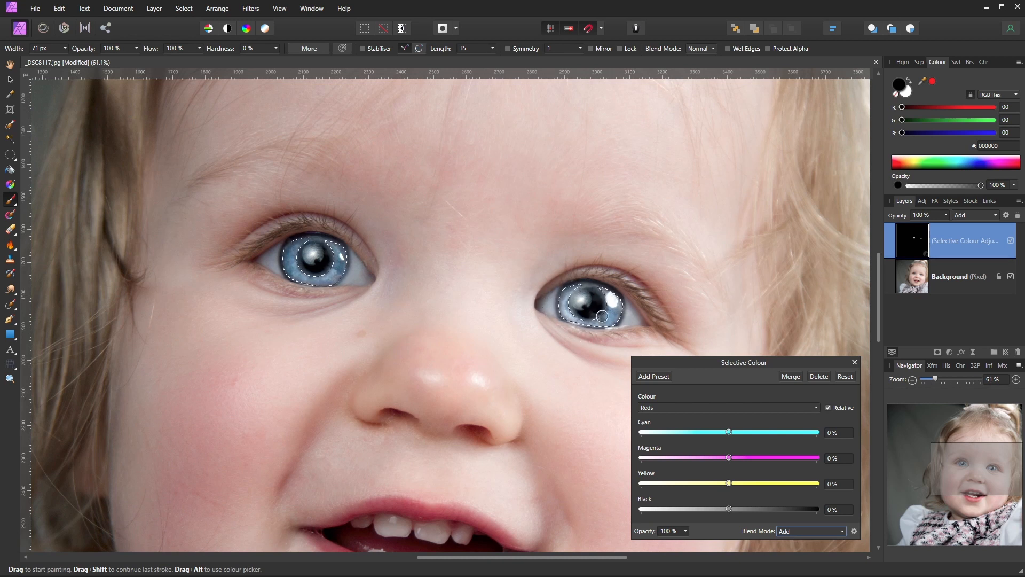
click(946, 214)
drag(949, 228, 905, 233)
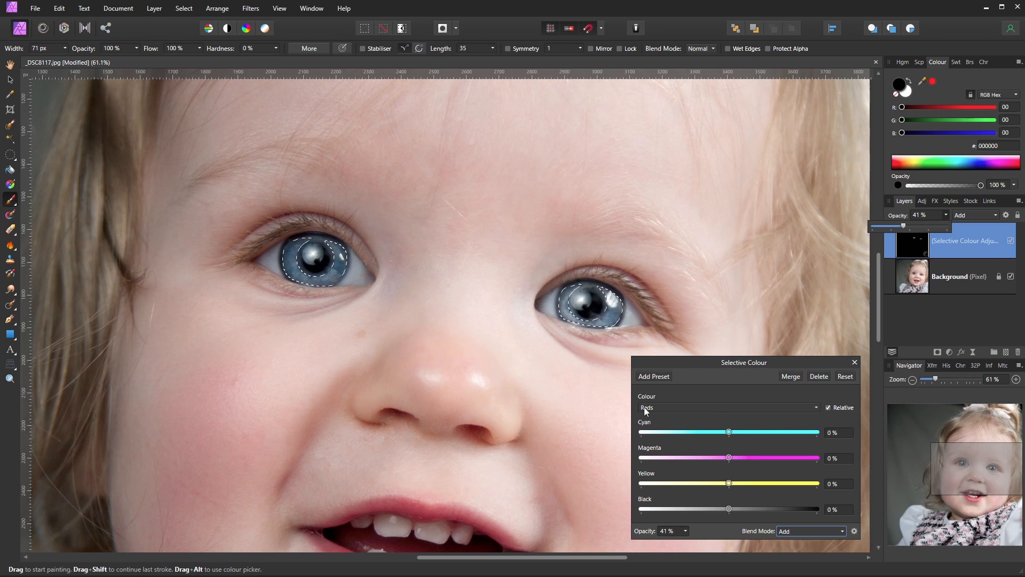
Adjust the Neutrals of the Selective Colour adjustment to 12% cyan and -9% yellow, leaving magenta at 0%
click(815, 409)
click(664, 505)
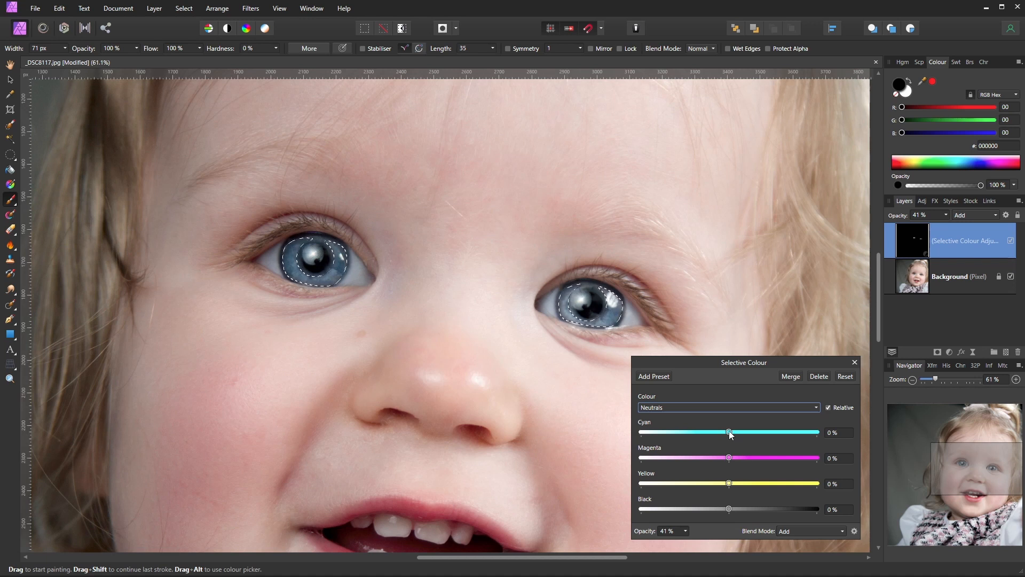
mouse_move(729, 430)
mouse_down()
mouse_move(666, 432)
mouse_move(791, 437)
mouse_move(740, 437)
mouse_up()
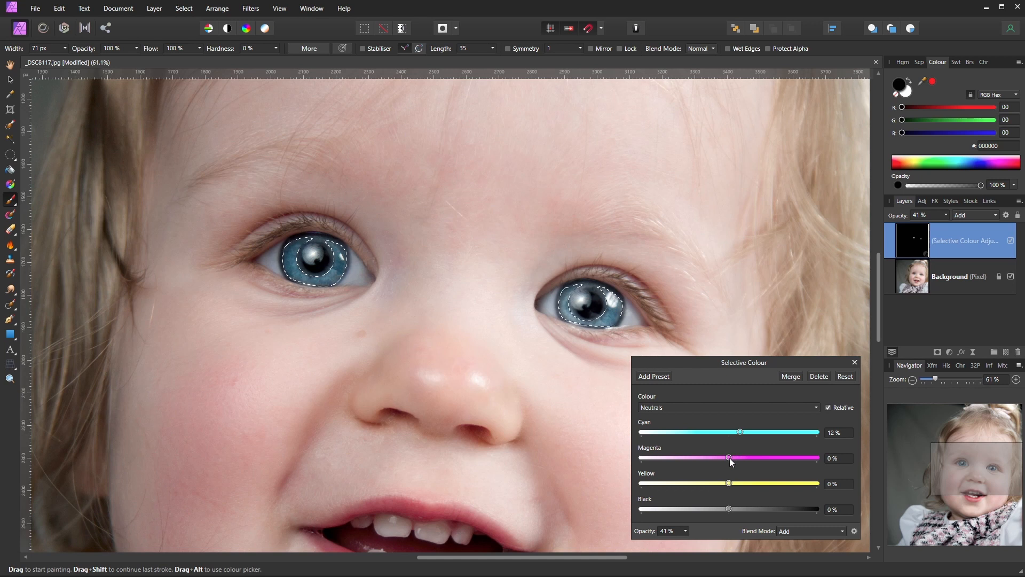
mouse_move(729, 459)
mouse_down()
mouse_move(645, 458)
mouse_move(783, 458)
mouse_move(735, 458)
mouse_up()
mouse_move(730, 485)
mouse_down()
mouse_move(656, 486)
mouse_move(807, 490)
mouse_move(720, 492)
mouse_up()
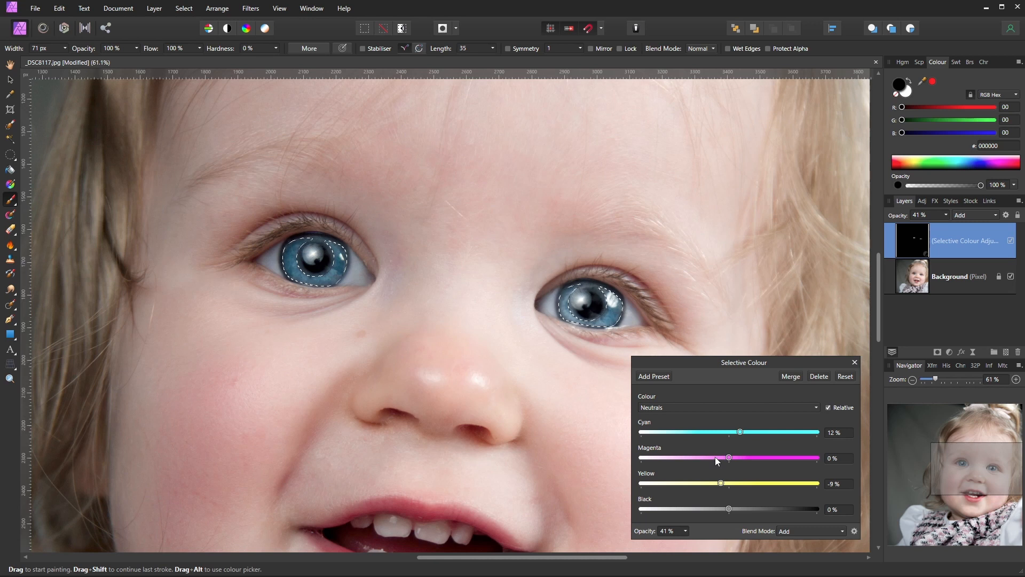
Set the black amount to 9% for the Blacks range of the Selective Colour adjustment
click(812, 408)
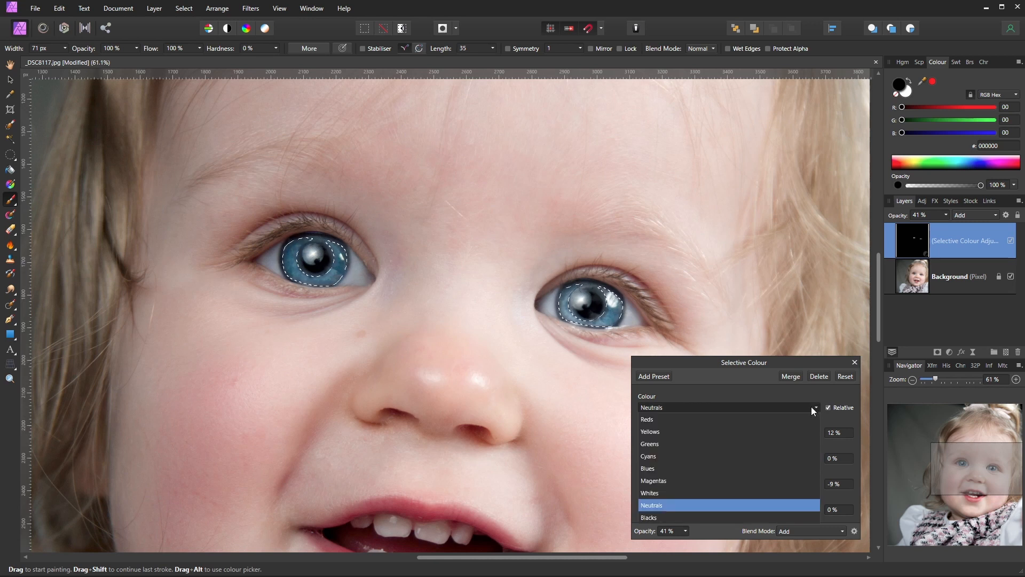
click(654, 517)
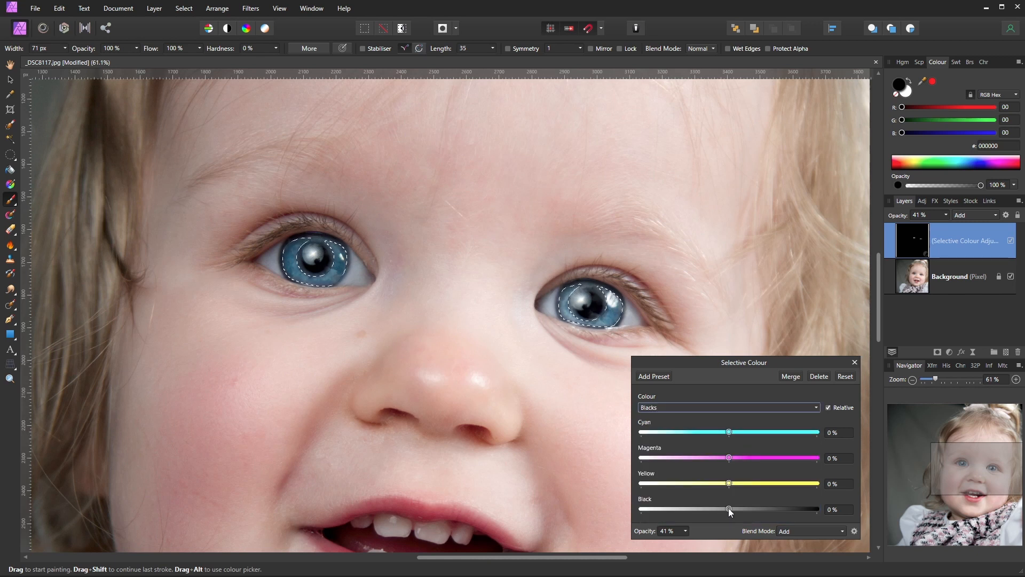
mouse_move(730, 507)
mouse_down()
mouse_move(681, 511)
mouse_move(737, 511)
mouse_up()
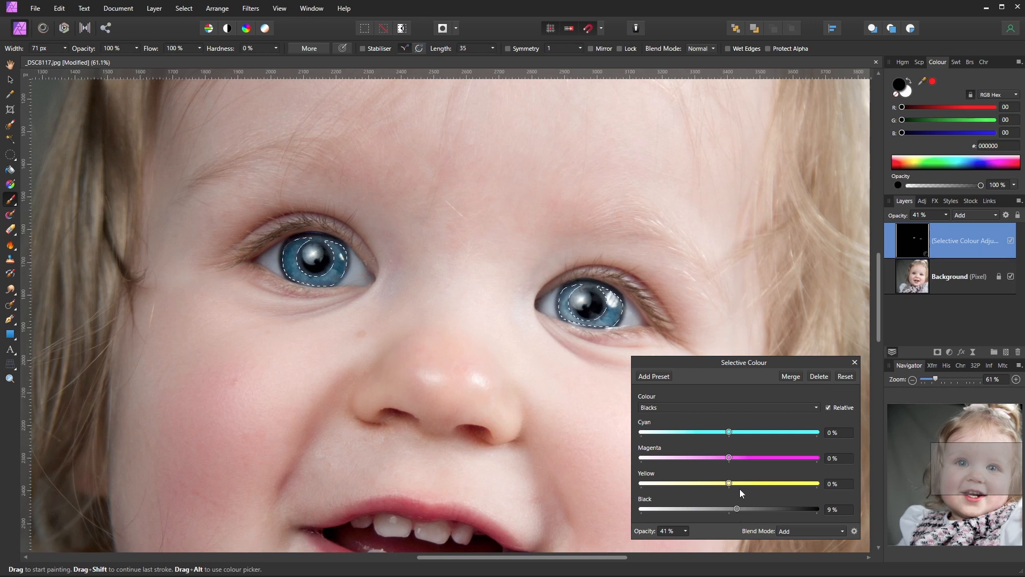
Refine the Neutrals of the Selective Colour adjustment to 9% cyan and -6% yellow, and close its settings
click(755, 408)
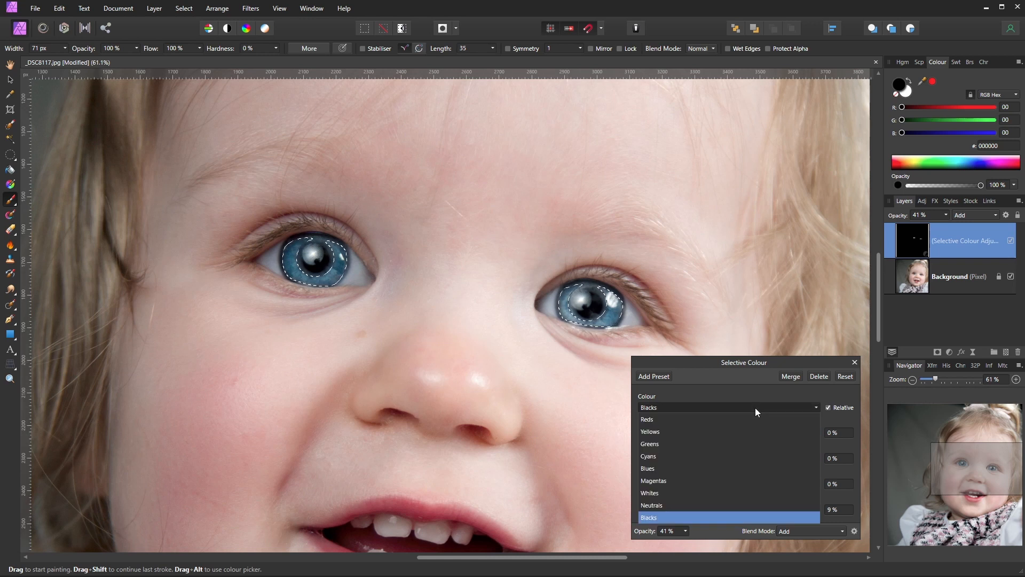
click(667, 504)
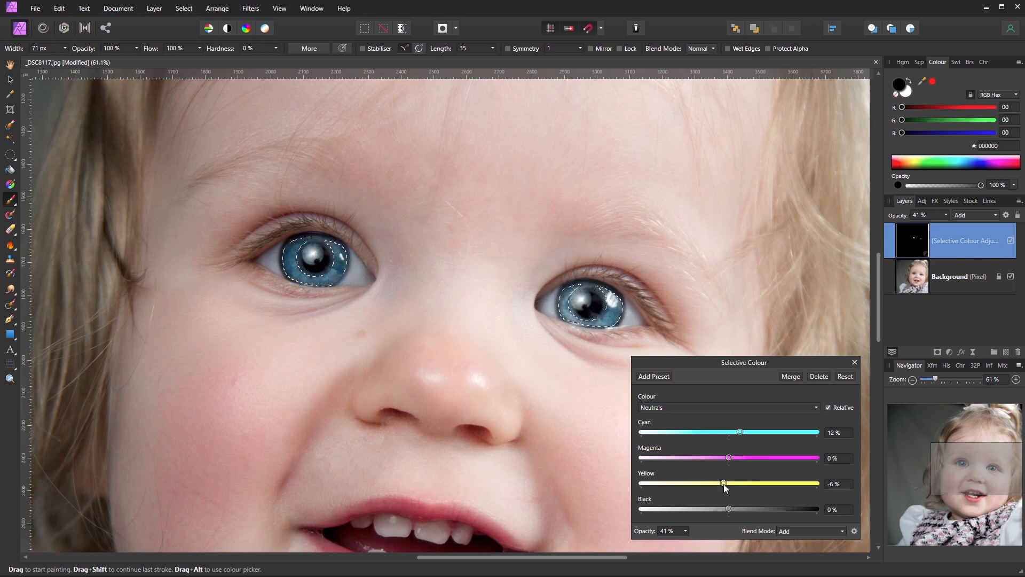
drag(740, 434, 738, 435)
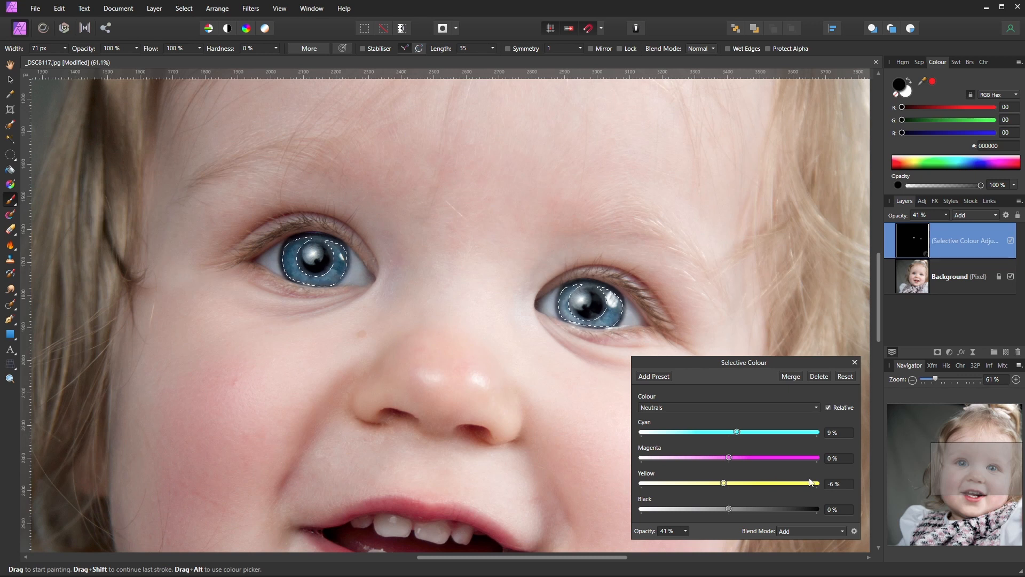
click(854, 361)
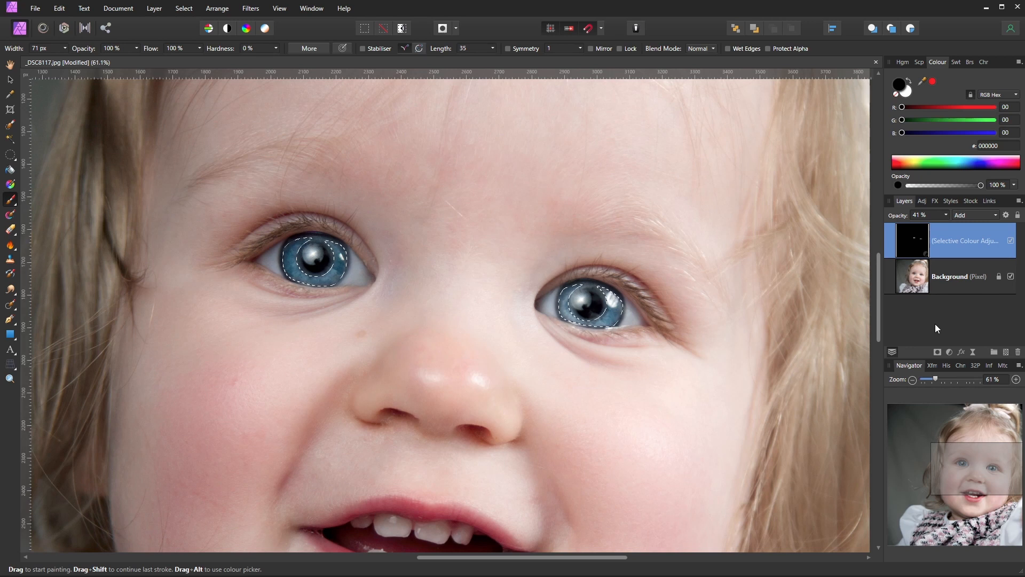
Clear the selection and compare the eyes with the Selective Colour adjustment hidden and shown
key(ctrl+d)
click(1011, 240)
click(1011, 241)
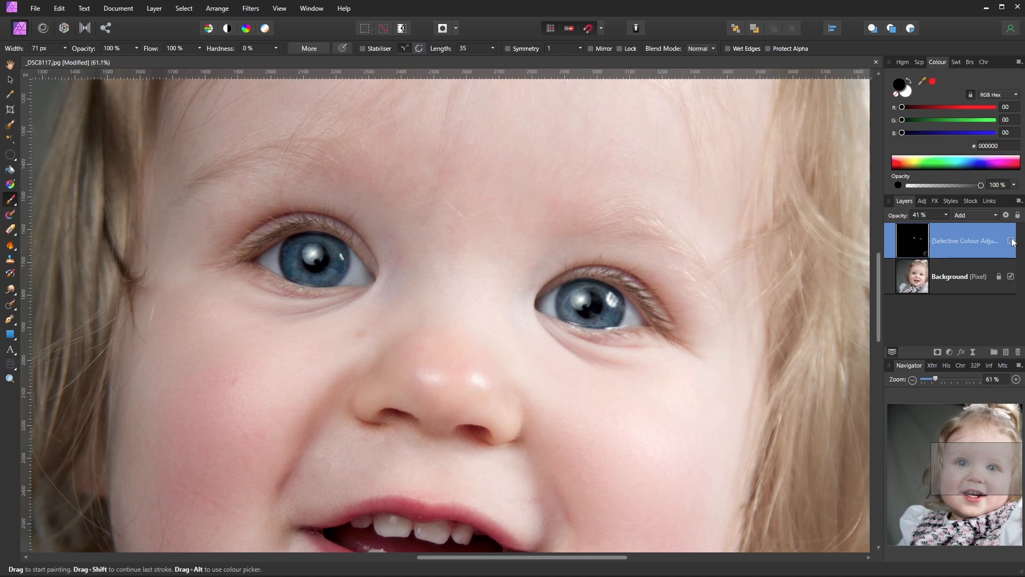
click(1011, 241)
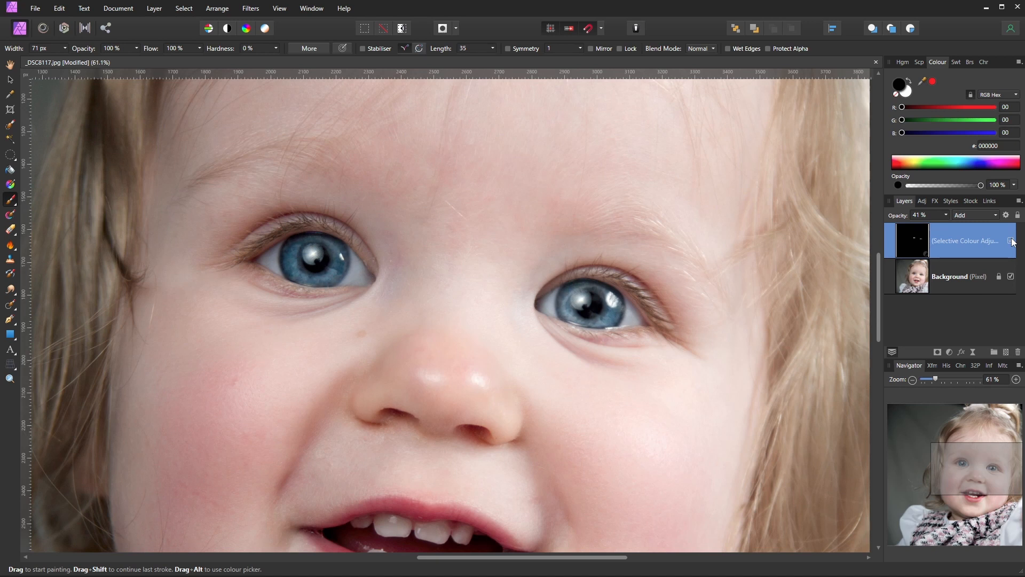
click(1012, 241)
Reload the iris selection from the Selective Colour layer's mask and add a live Unsharp Mask with a 2.7 px radius and 1.357 factor
ctrl+click(915, 236)
click(973, 354)
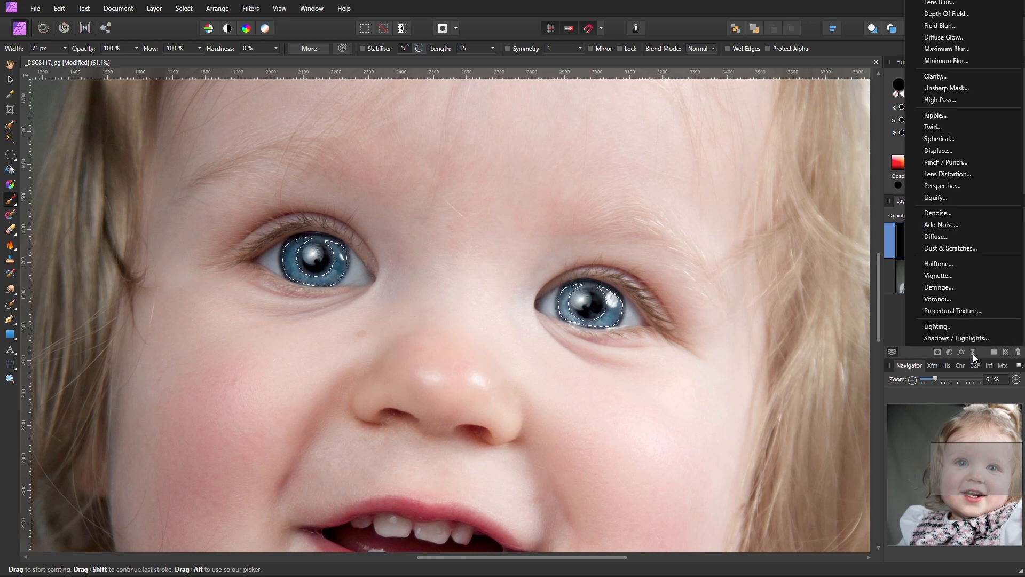
click(938, 89)
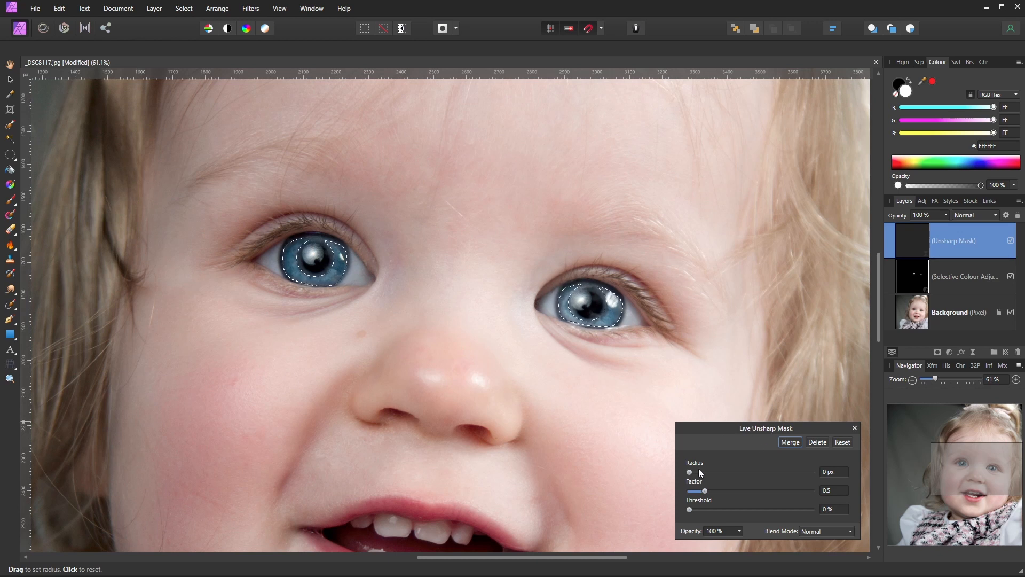
drag(685, 473, 723, 476)
drag(705, 490, 735, 493)
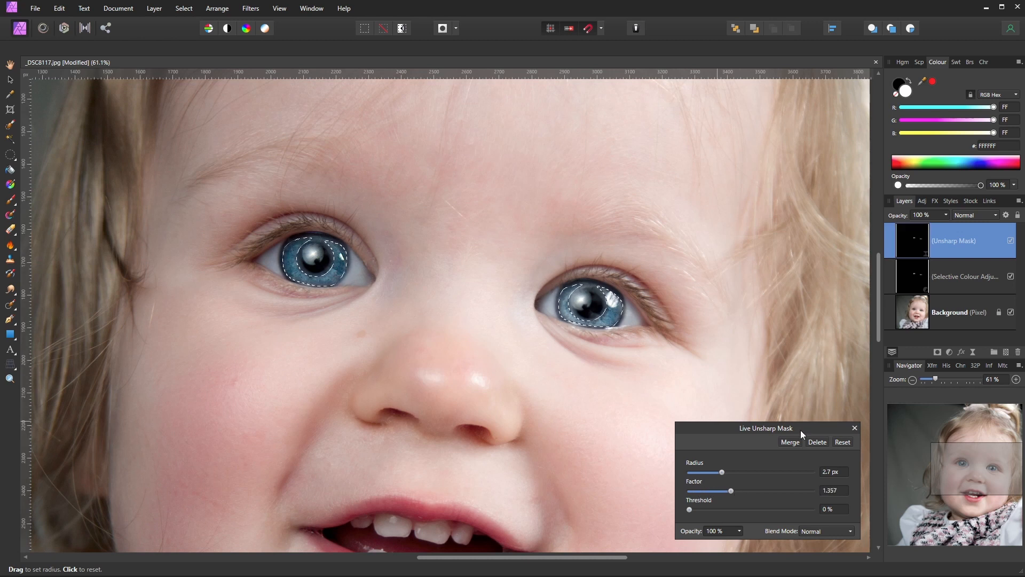
click(854, 428)
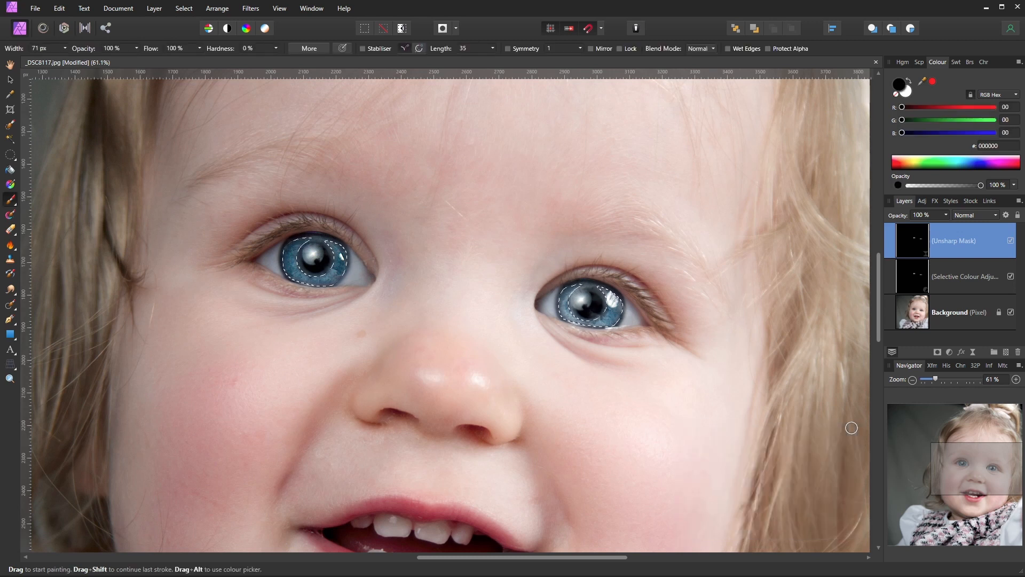
Clear the iris selection and compare the eyes with the Unsharp Mask and Selective Colour layers hidden and shown together
key(ctrl+d)
shift+click(913, 278)
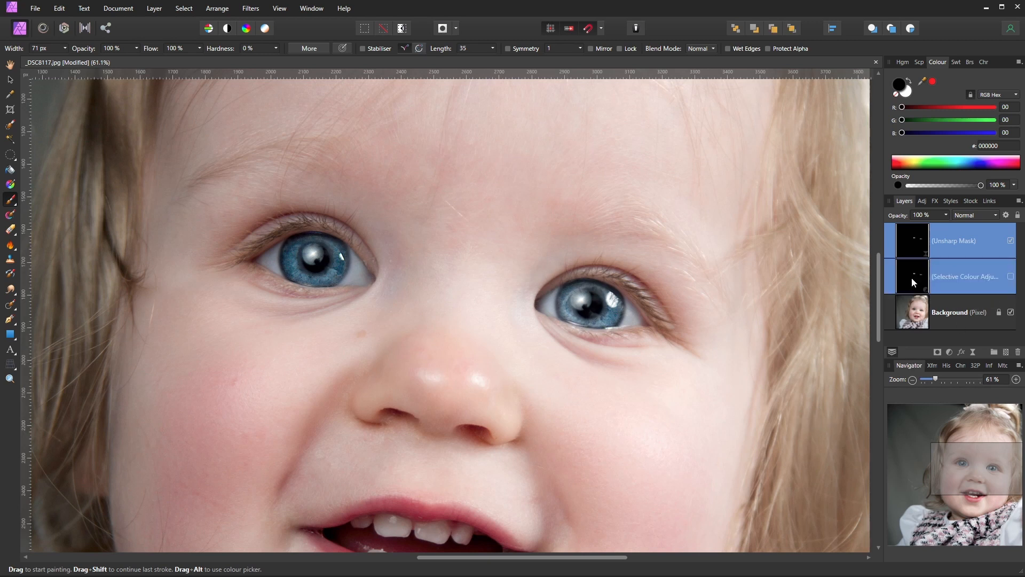
click(1011, 277)
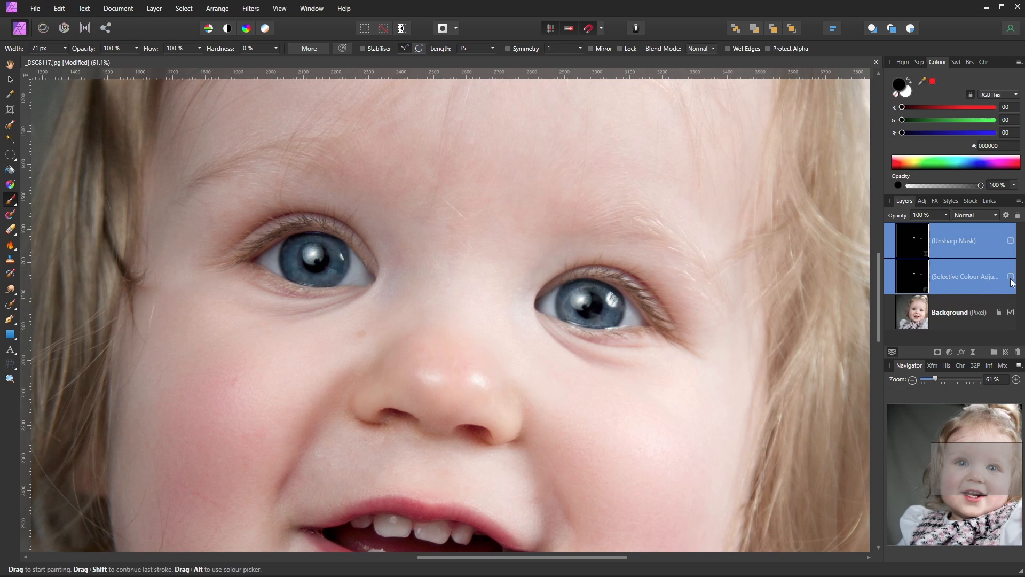
click(1011, 277)
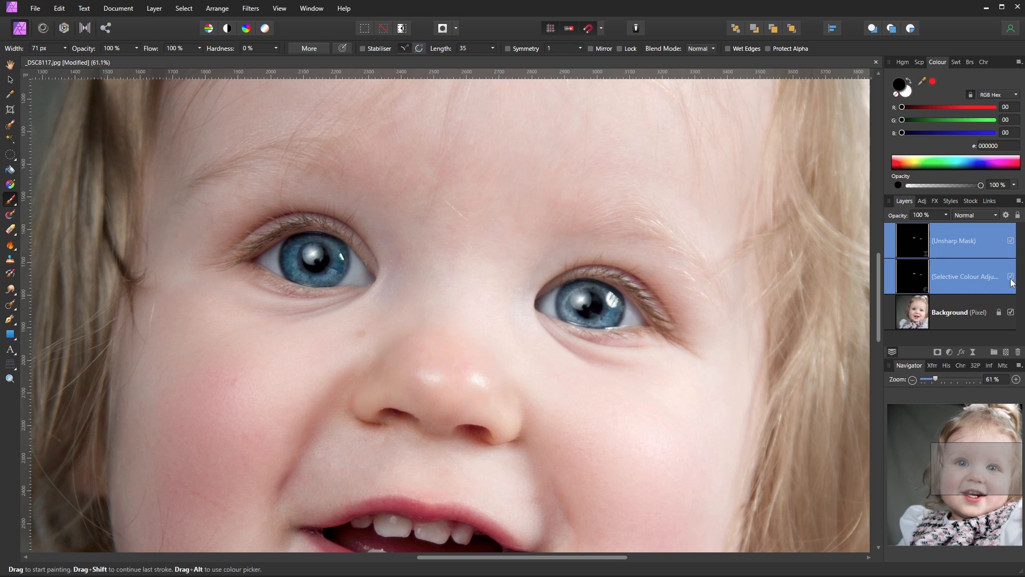
click(1011, 277)
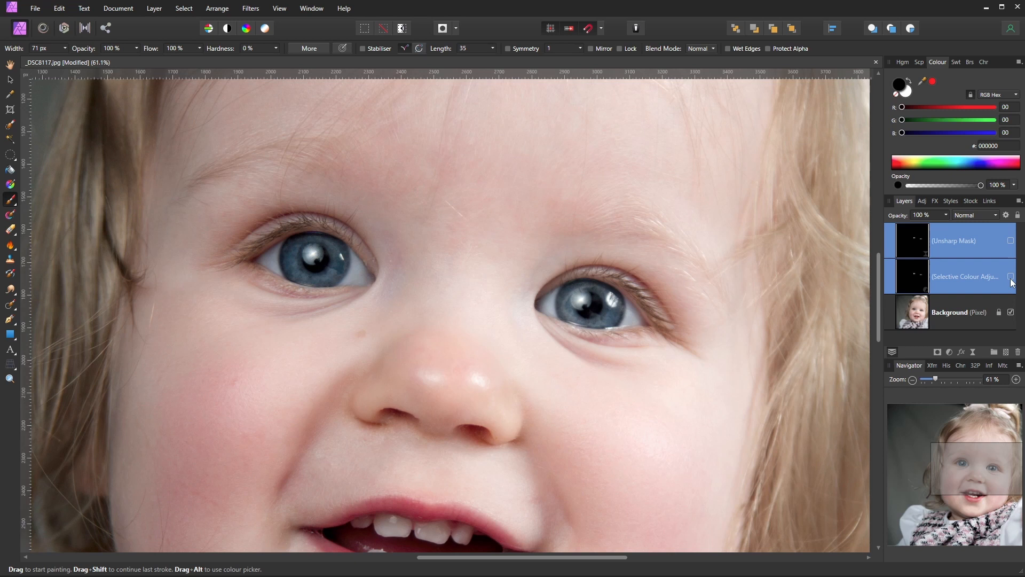
click(1010, 277)
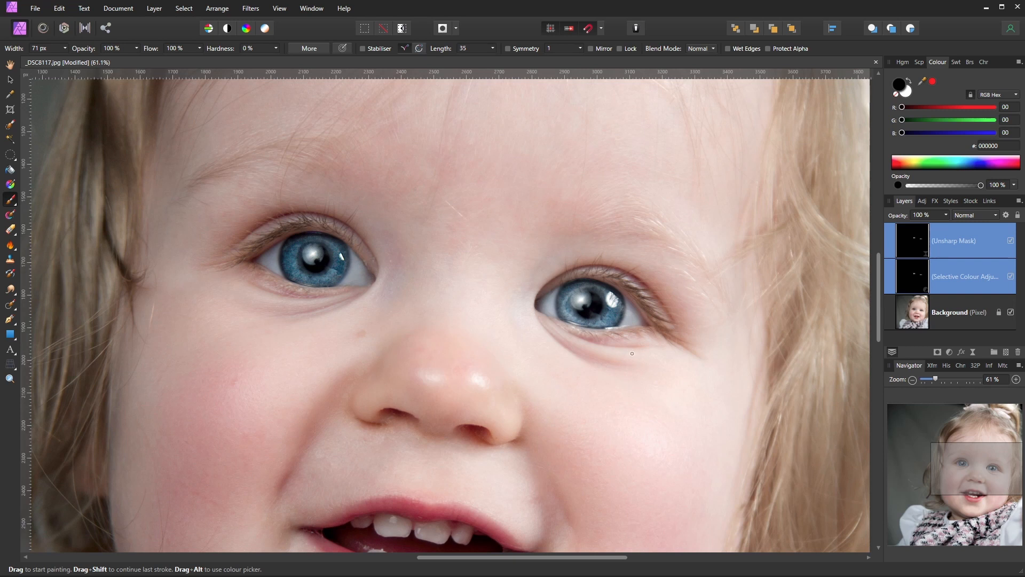
Fit the whole portrait in view, compare it with both eye layers hidden and shown, and select only the Unsharp Mask layer
key(ctrl+0)
click(1011, 241)
click(1011, 241)
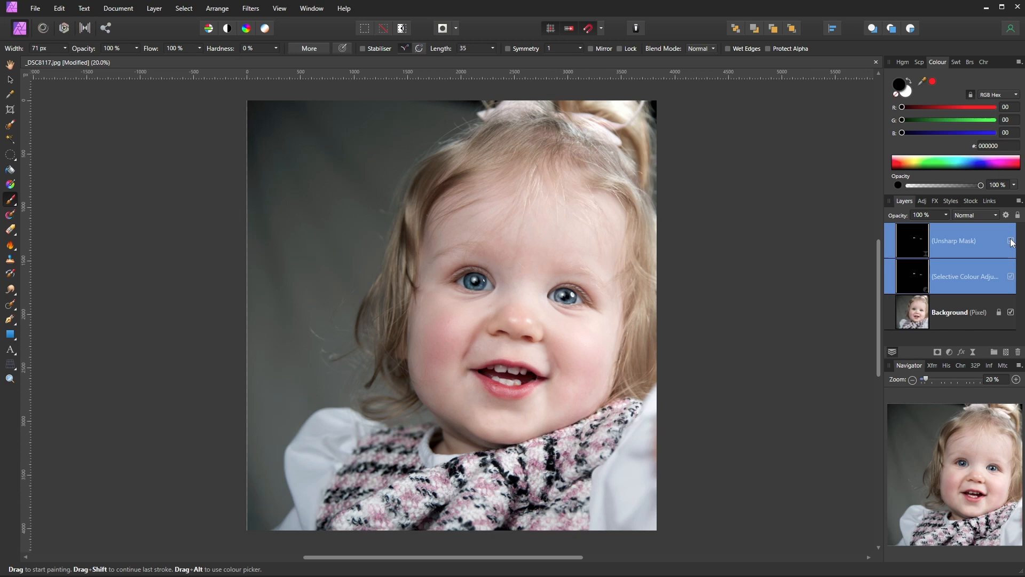
click(1004, 245)
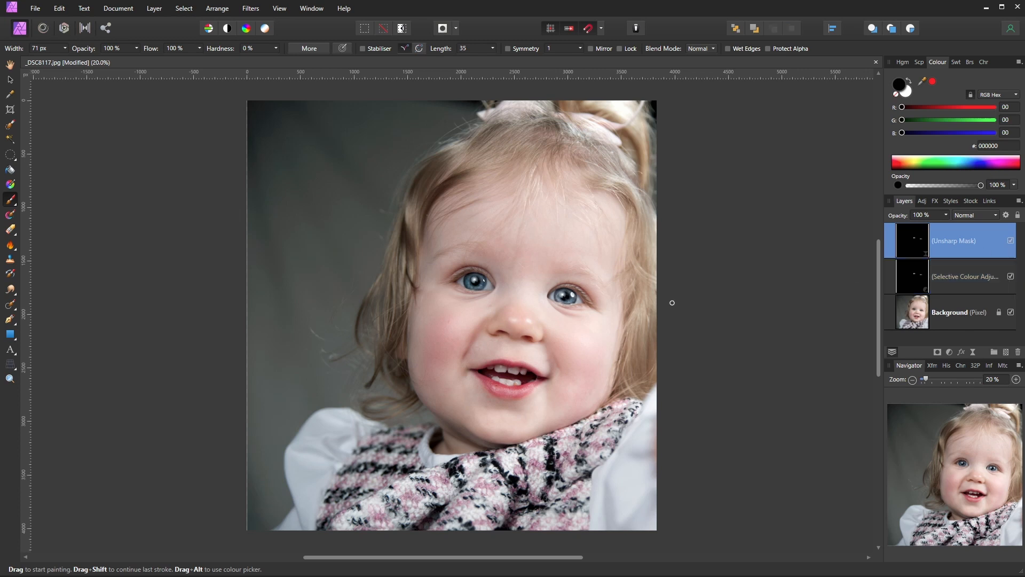